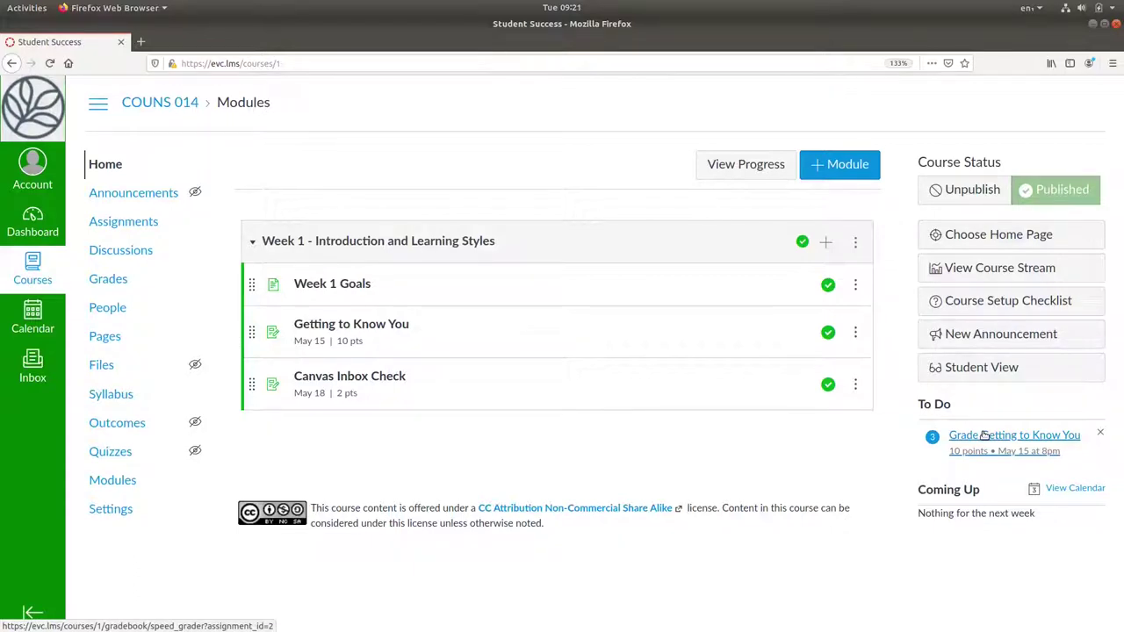
Step: Open SpeedGrader for 'Getting to Know You' from the To Do grading item
{"action": "left_click", "coordinate": [984, 436]}
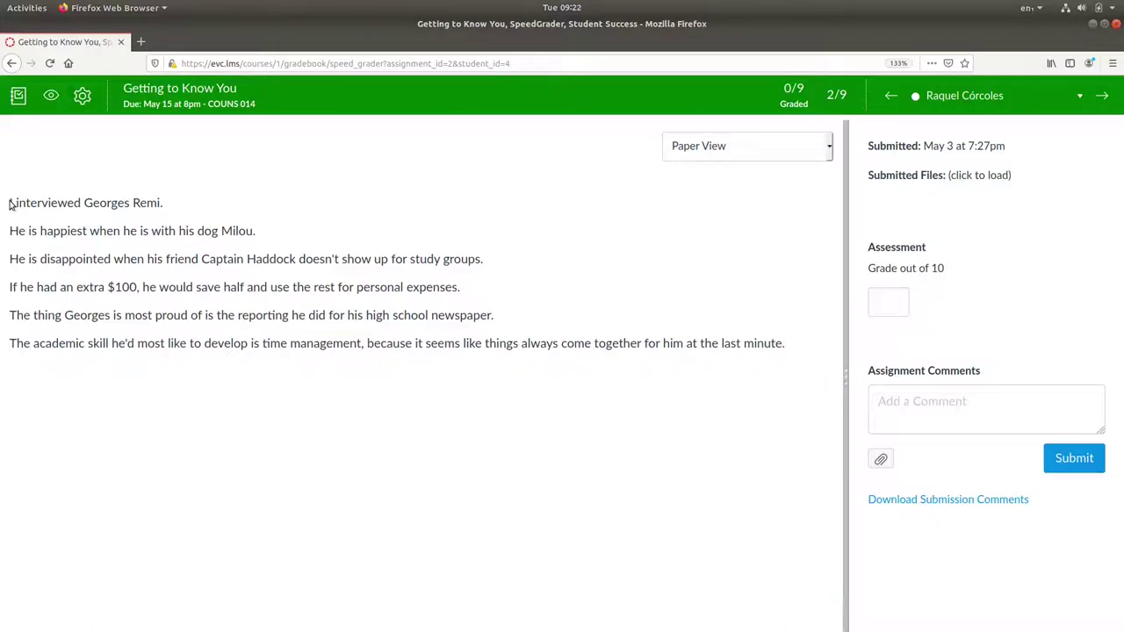
Step: Review the submitted text and give the submission a grade of 10
{"action": "left_click_drag", "start_coordinate": [9, 205], "coordinate": [859, 370]}
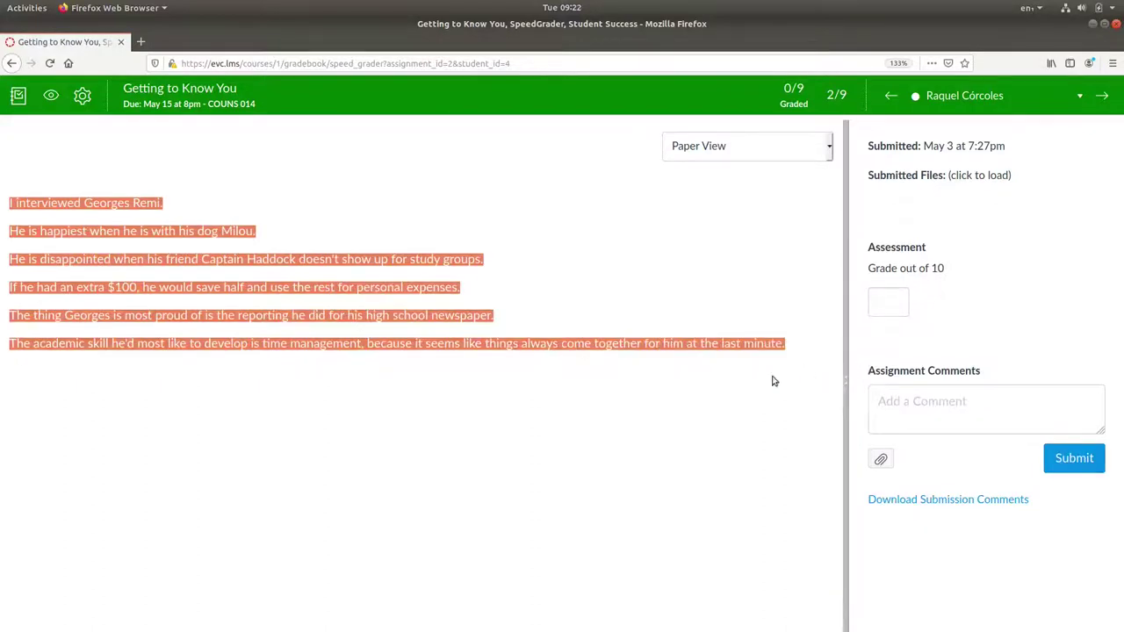
{"action": "left_click", "coordinate": [439, 417]}
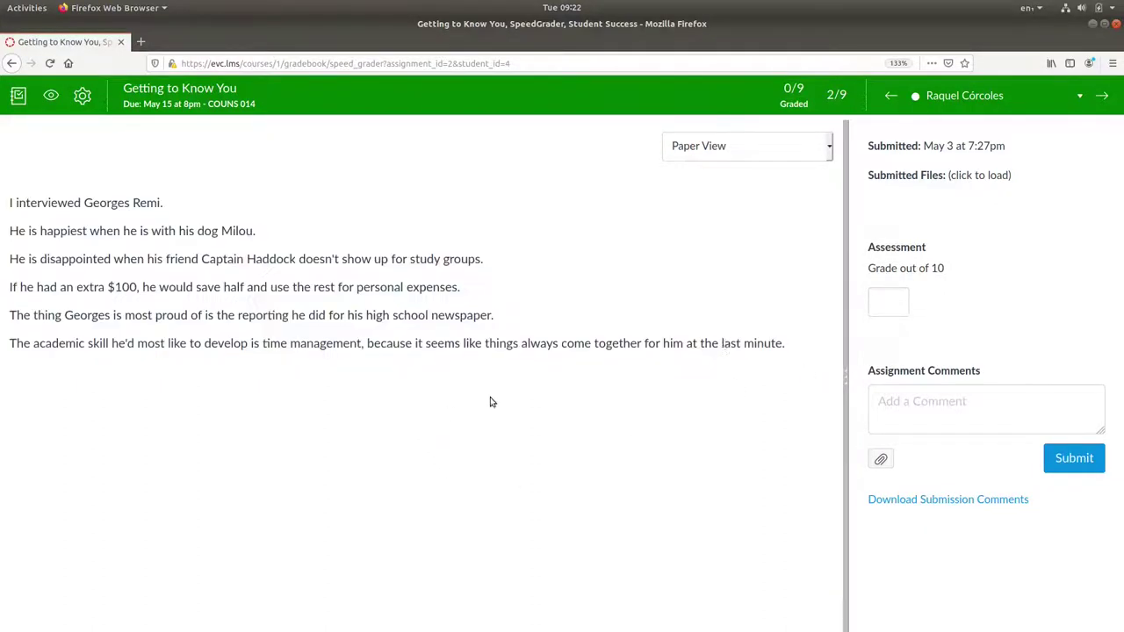
{"action": "left_click", "coordinate": [894, 307]}
{"action": "type", "text": "10"}
{"action": "key", "text": "Return"}
{"action": "type", "text": "10"}
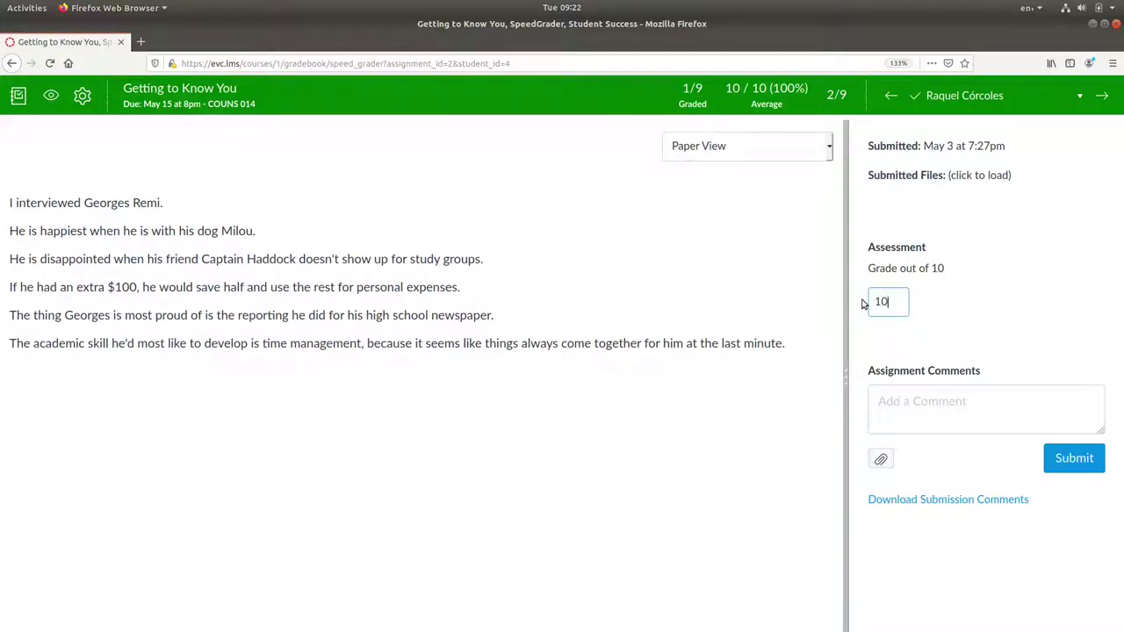
Step: Post the comment 'Brief and to the point. Good work!' without any attachment
{"action": "left_click", "coordinate": [907, 402]}
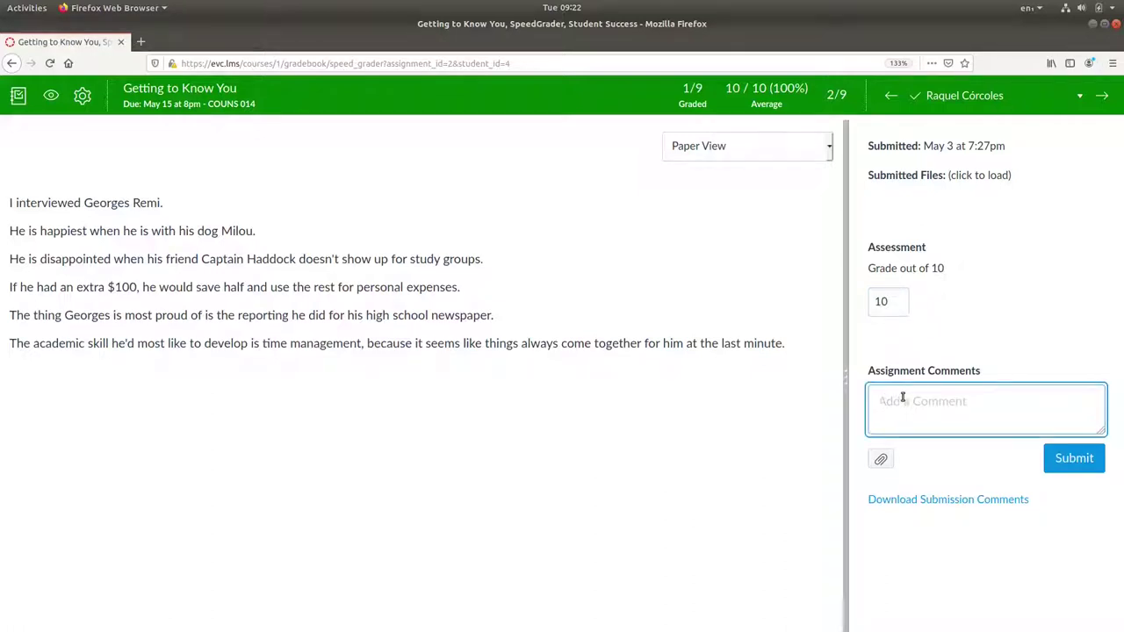
{"action": "type", "text": "B"}
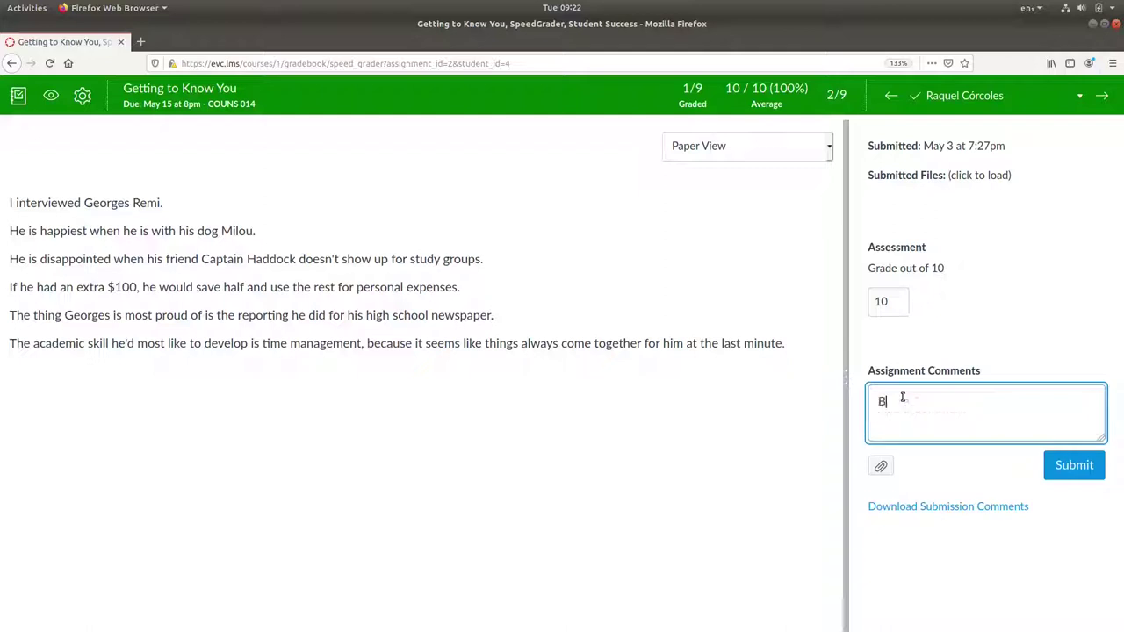
{"action": "type", "text": "rief and to the po"}
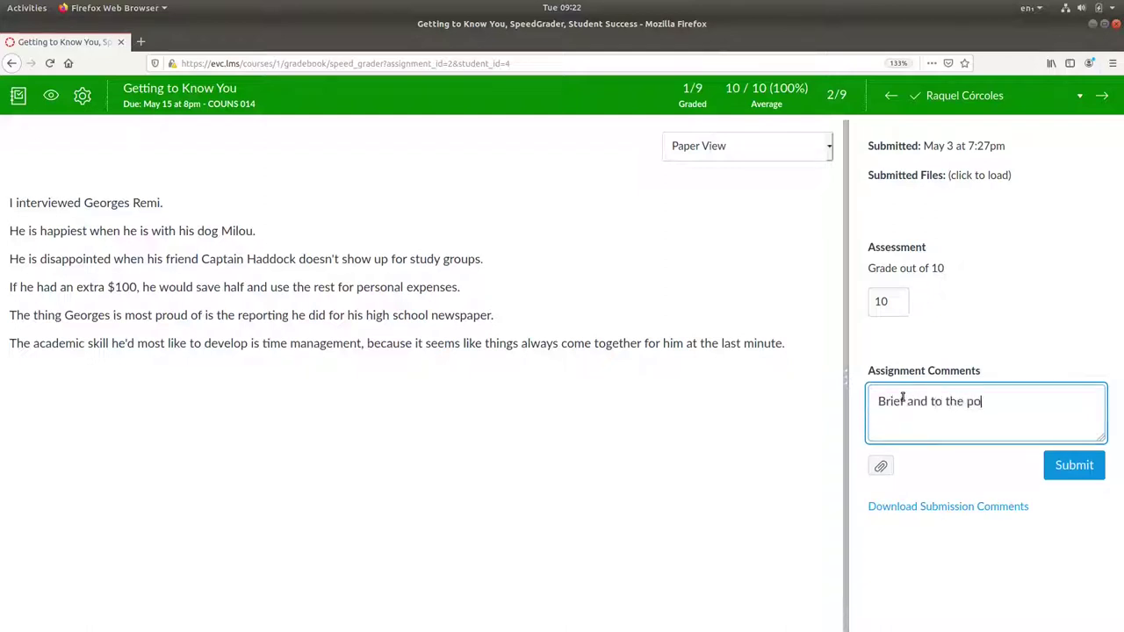
{"action": "type", "text": "int. Good work!"}
{"action": "left_click", "coordinate": [881, 468]}
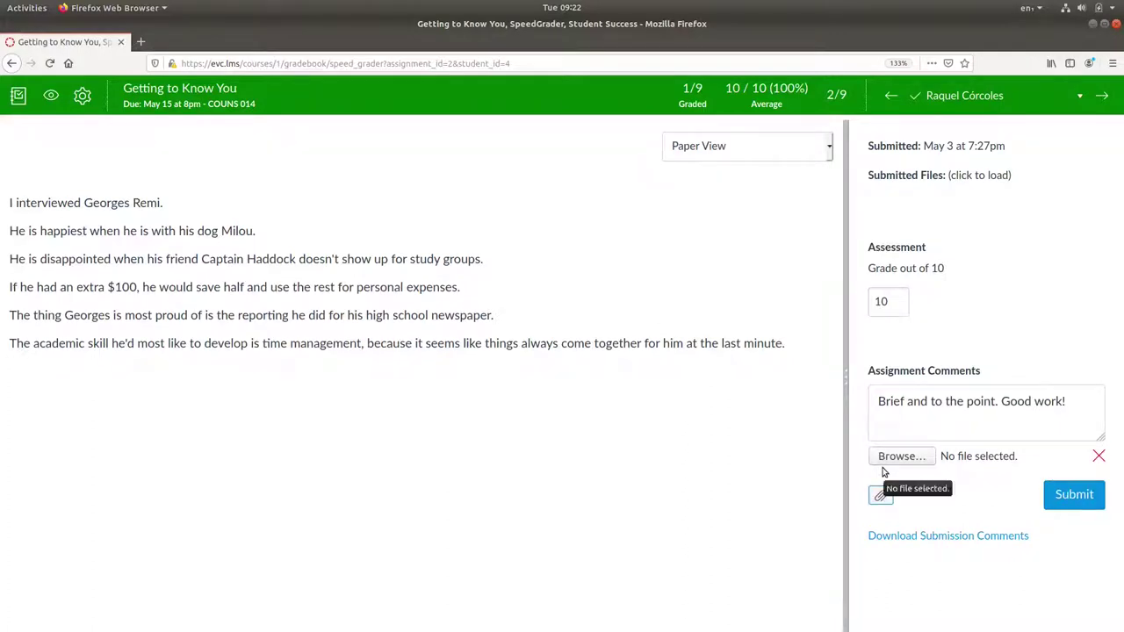
{"action": "left_click", "coordinate": [1098, 457]}
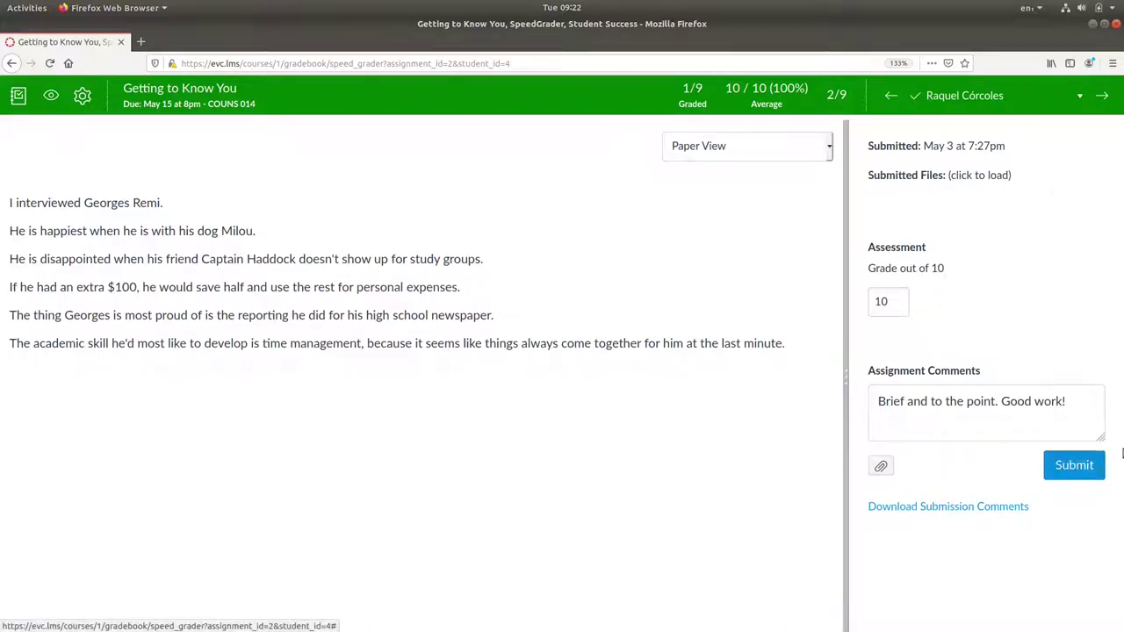
{"action": "left_click", "coordinate": [1066, 466]}
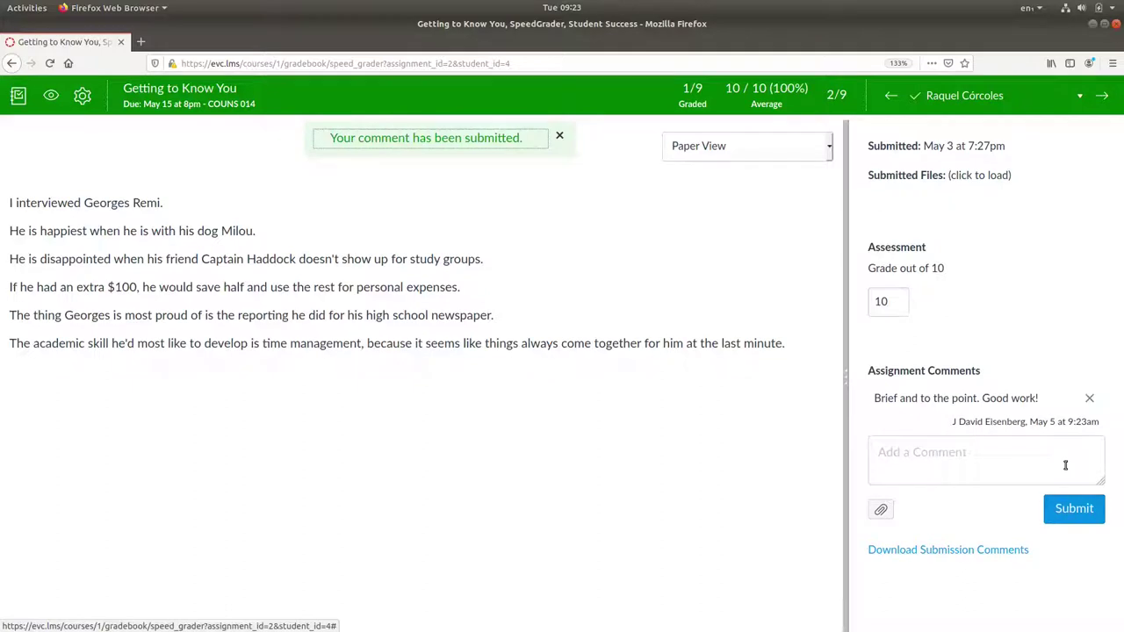
Step: Pick student 7 of 9, who has an ungraded interview document, from the student list
{"action": "left_click", "coordinate": [891, 97]}
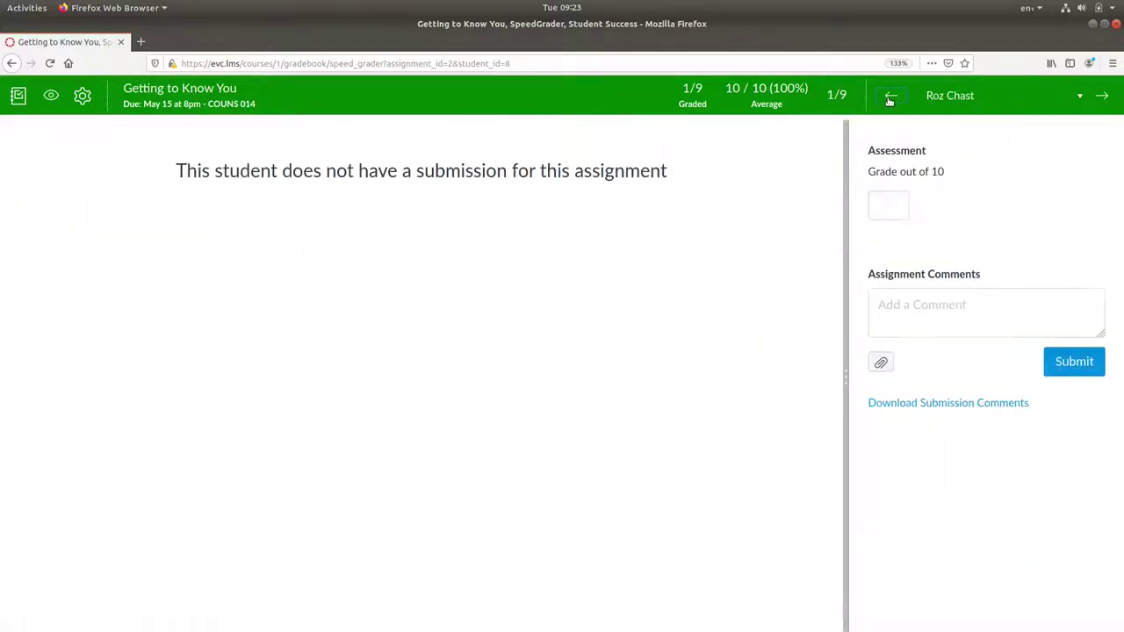
{"action": "left_click", "coordinate": [1104, 98]}
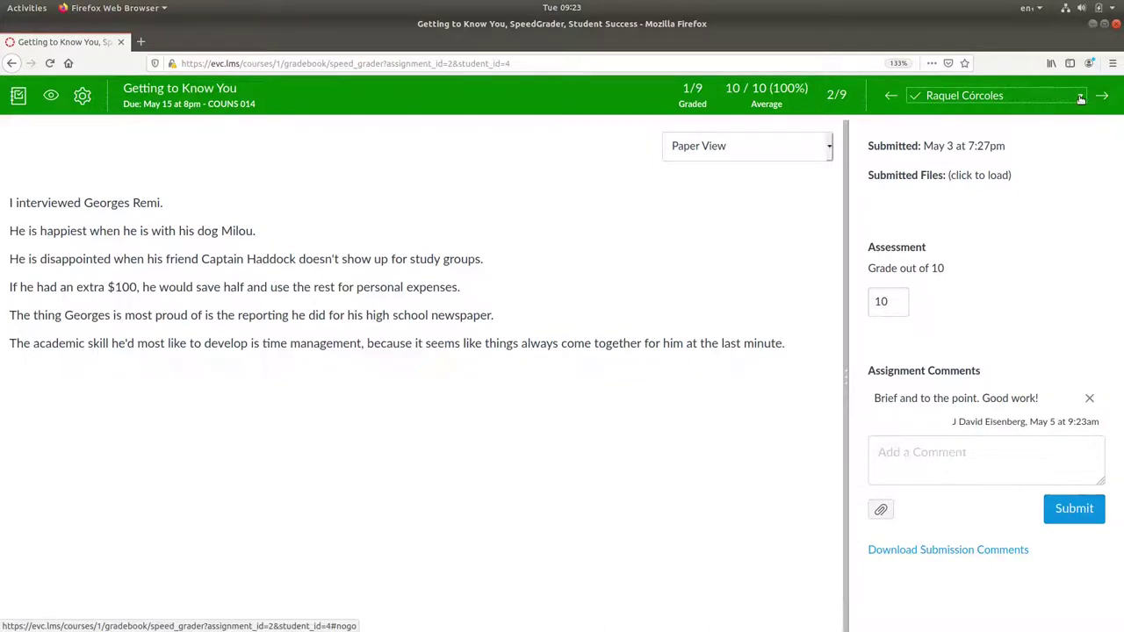
{"action": "left_click", "coordinate": [1081, 98]}
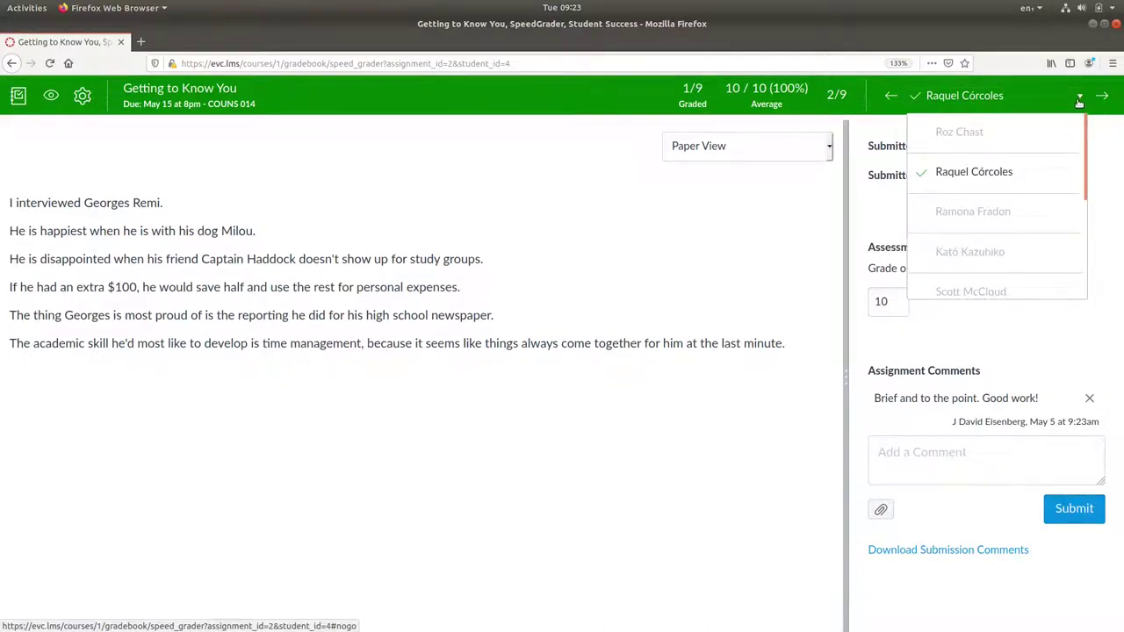
{"action": "left_click_drag", "start_coordinate": [1086, 140], "coordinate": [1074, 196]}
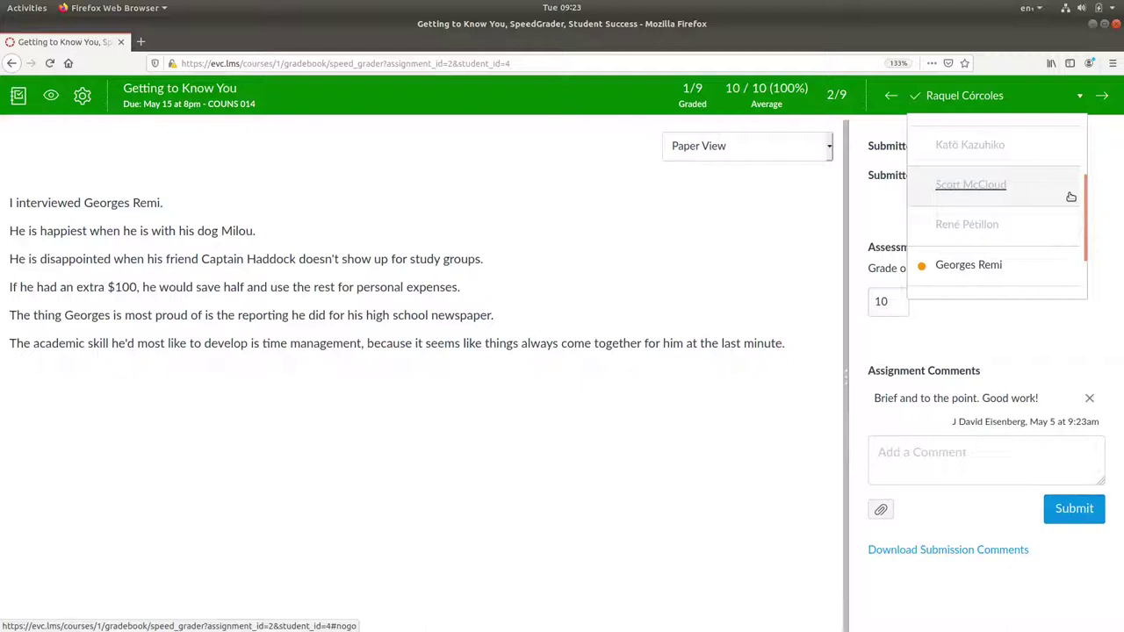
{"action": "left_click", "coordinate": [970, 264]}
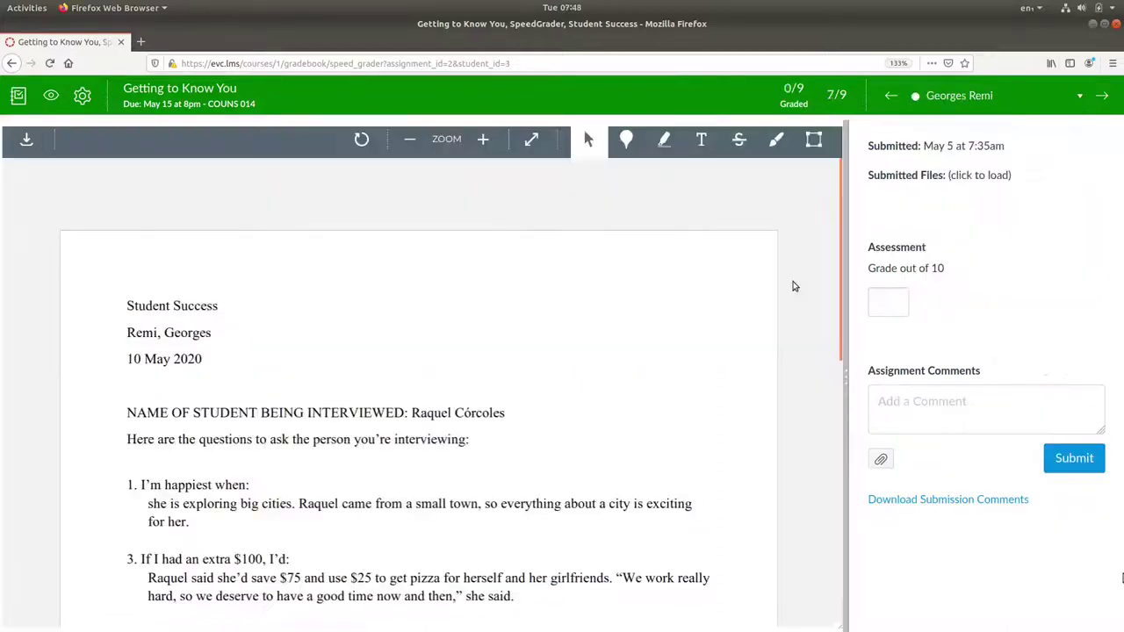
Step: Pin a point annotation below the first answer saying 'You forgot question two.'
{"action": "left_click", "coordinate": [626, 141]}
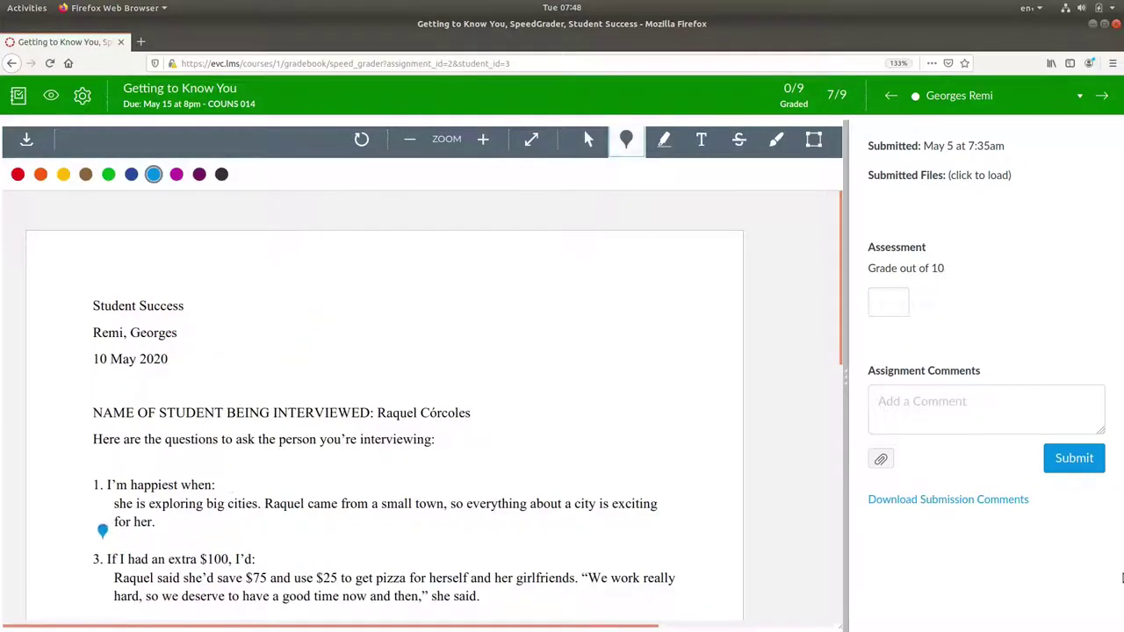
{"action": "left_click", "coordinate": [103, 534]}
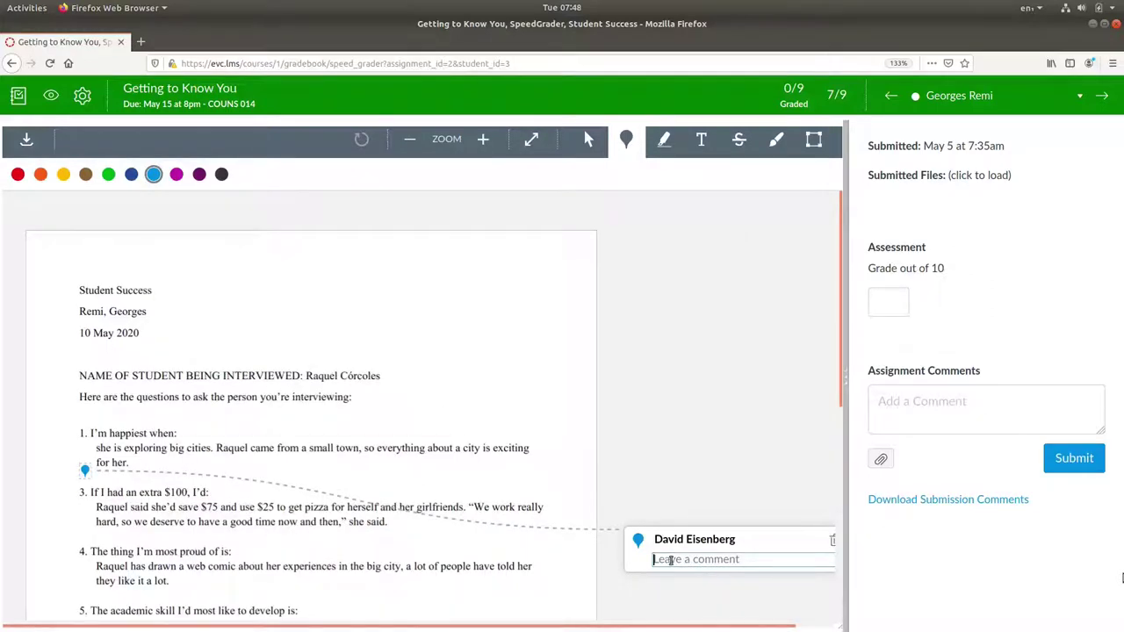
{"action": "type", "text": "You for"}
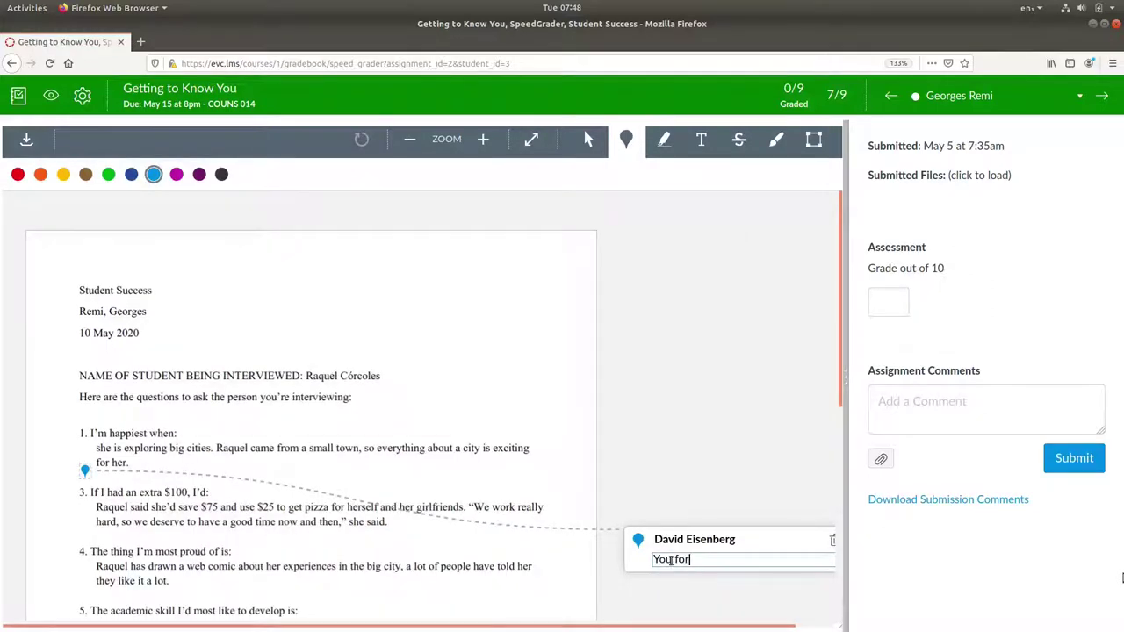
{"action": "type", "text": "got question two."}
{"action": "key", "text": "Return"}
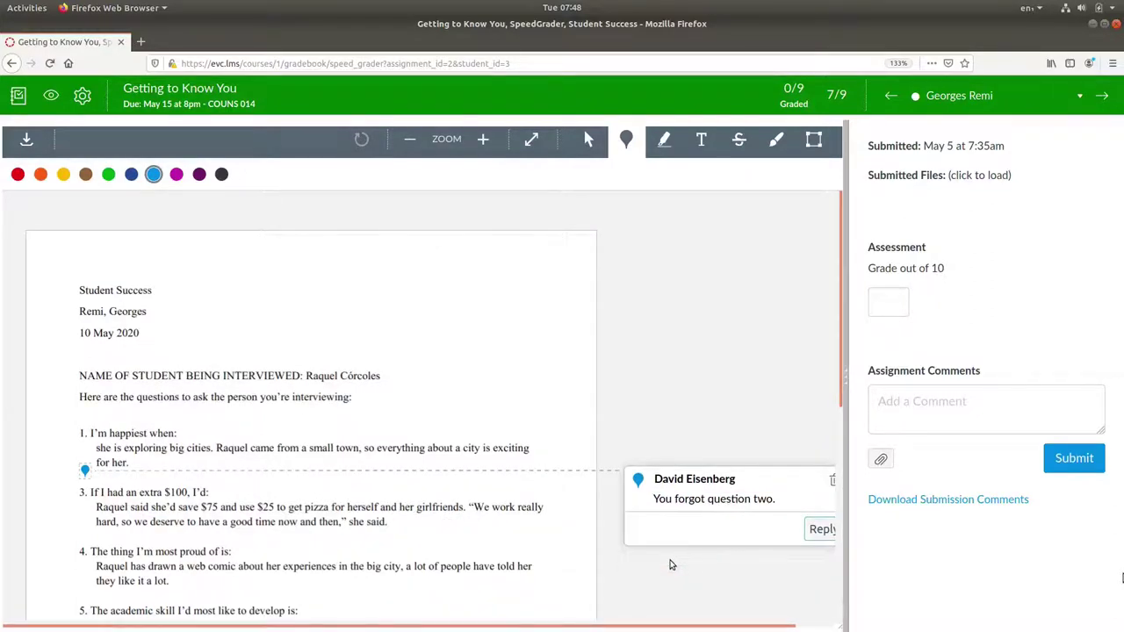
{"action": "left_click", "coordinate": [664, 142]}
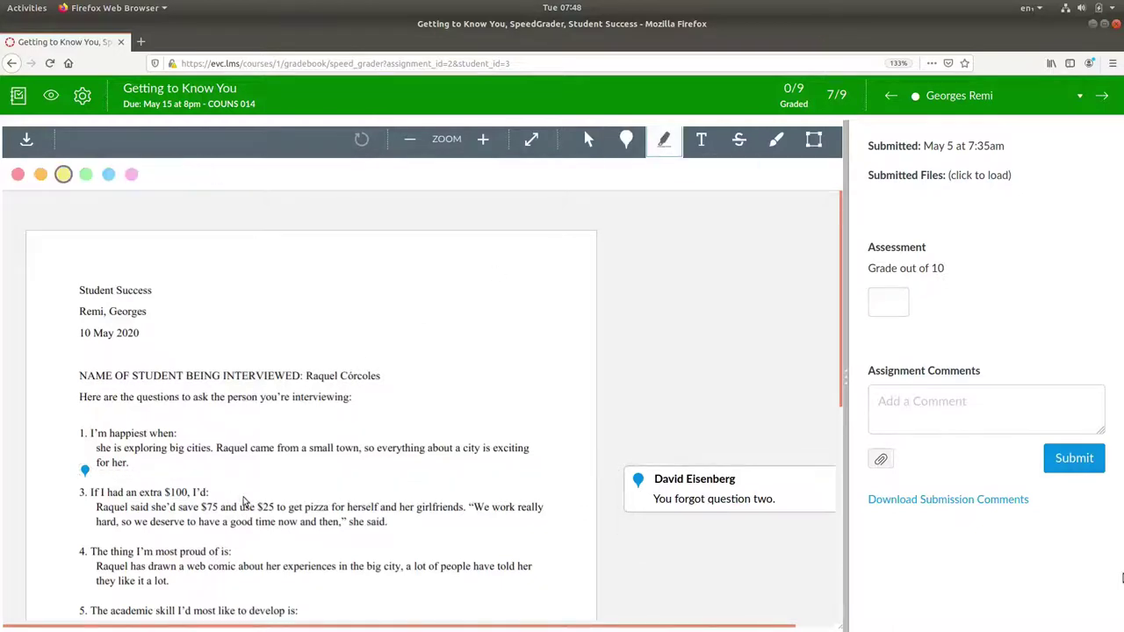
Step: Highlight the end of answer 3 and comment 'Good use of correct punctuation!'
{"action": "left_click_drag", "start_coordinate": [310, 521], "coordinate": [391, 526]}
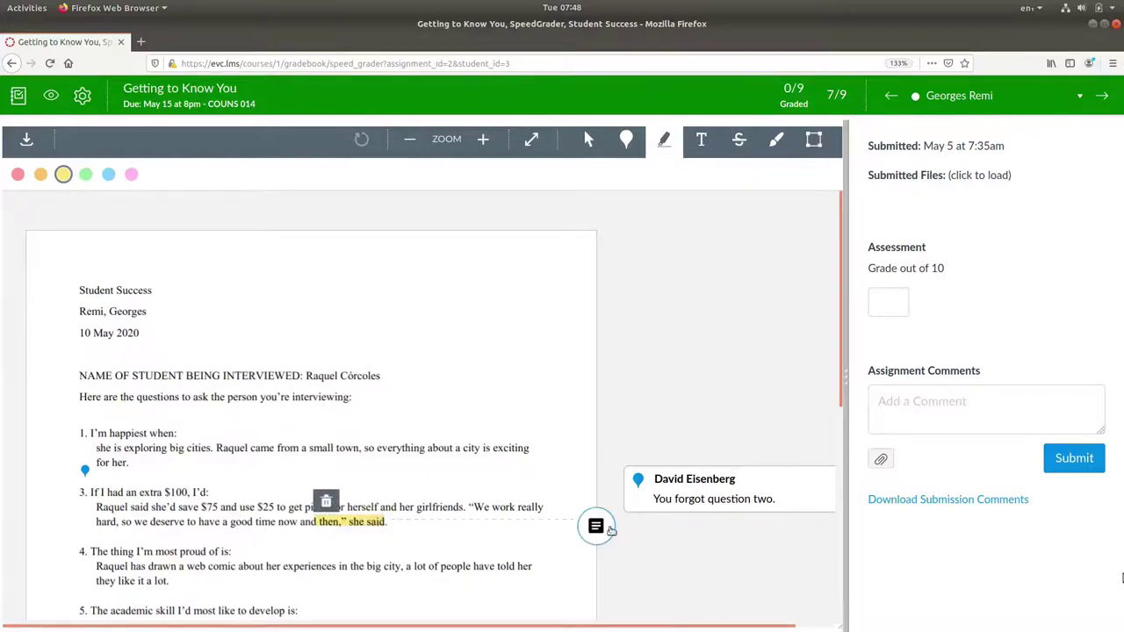
{"action": "left_click", "coordinate": [601, 530]}
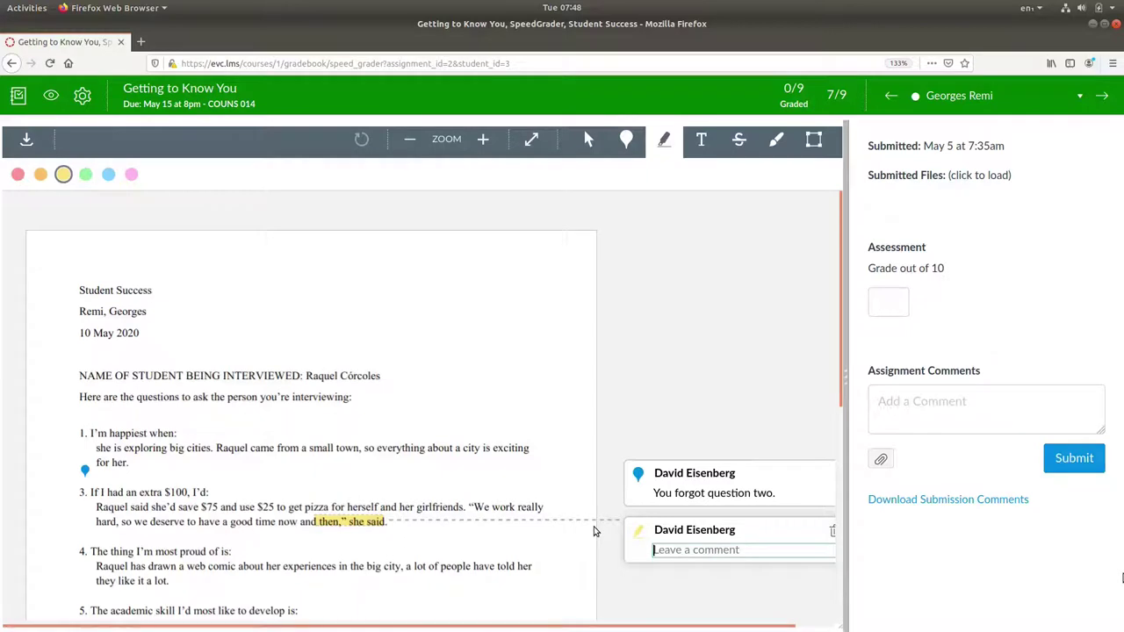
{"action": "type", "text": "Good use of correct punctuat"}
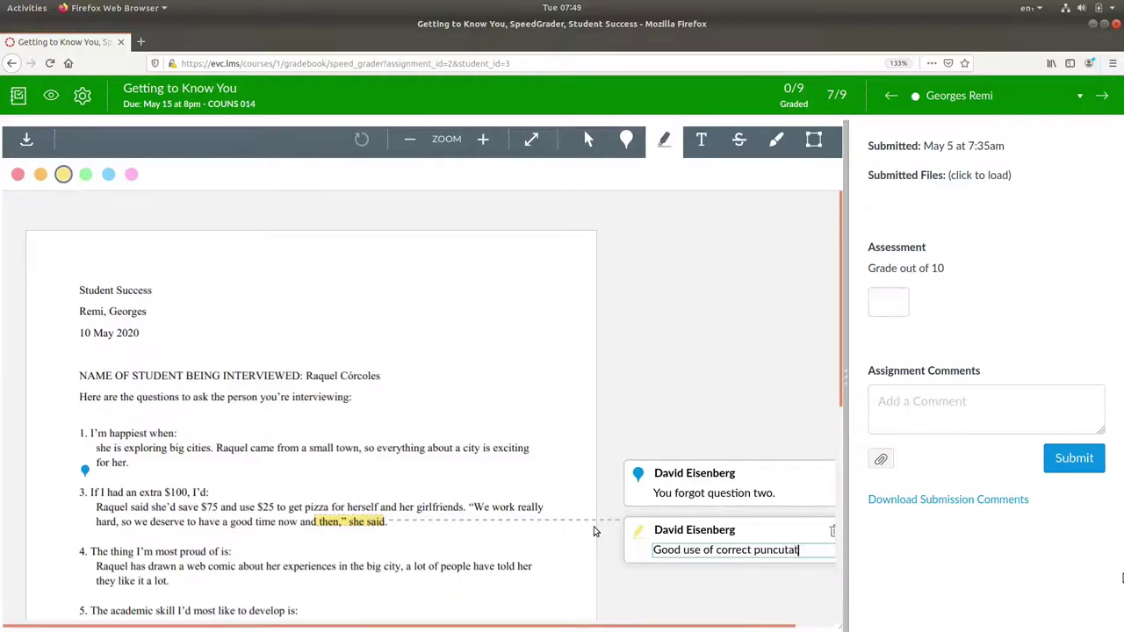
{"action": "type", "text": "ion!"}
{"action": "left_click", "coordinate": [594, 532]}
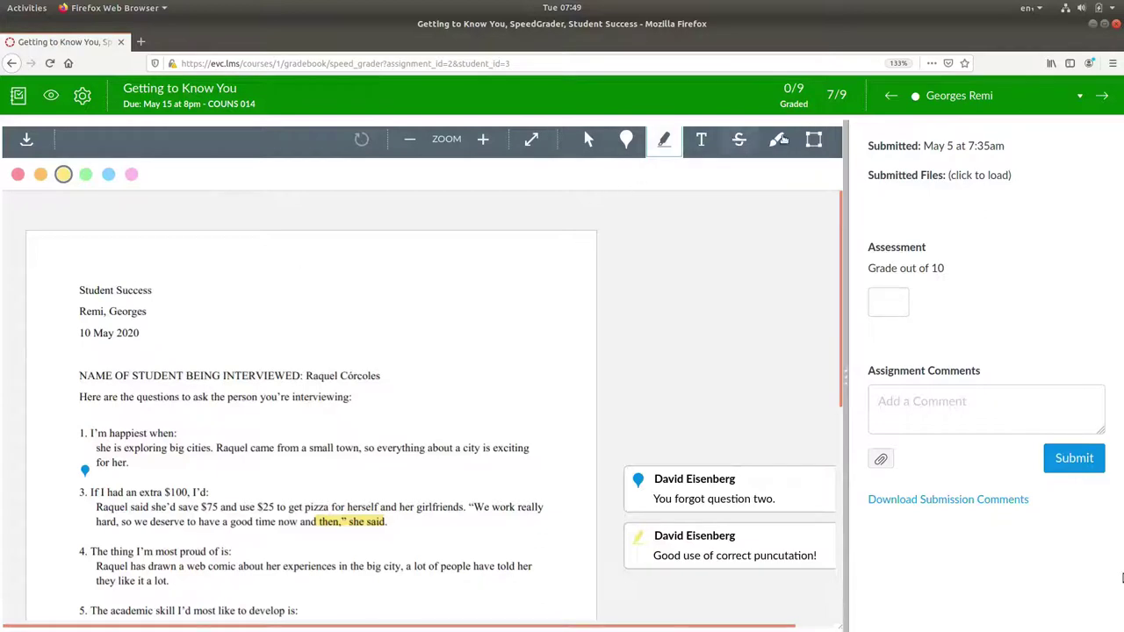
Step: Box the header block in red, commenting 'This should probably be right-aligned.'
{"action": "left_click", "coordinate": [813, 140]}
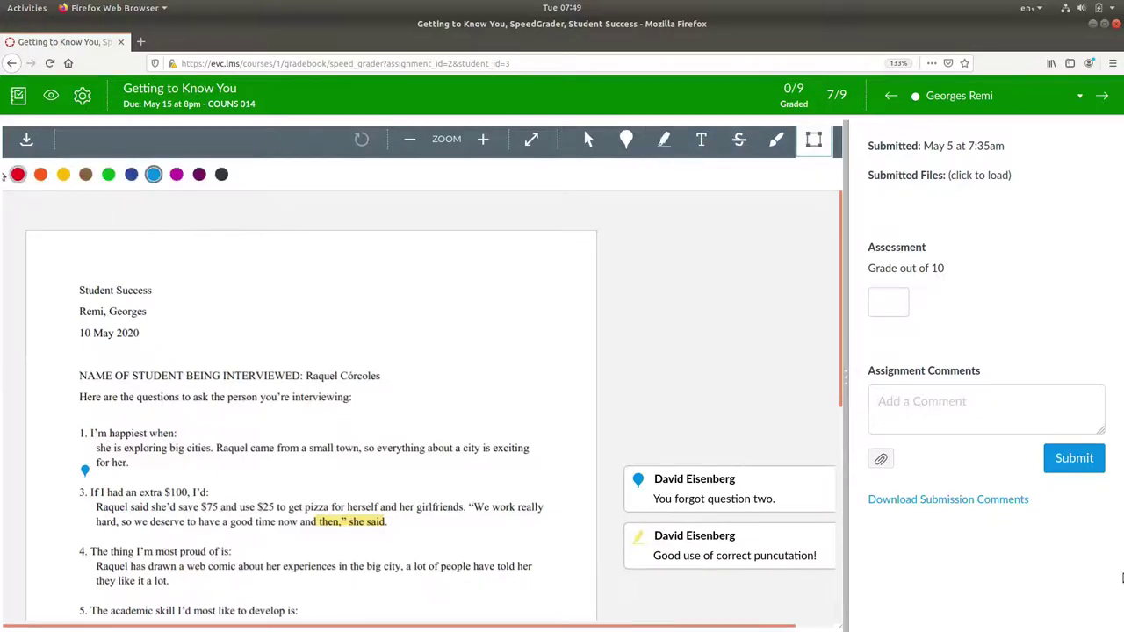
{"action": "left_click", "coordinate": [17, 174]}
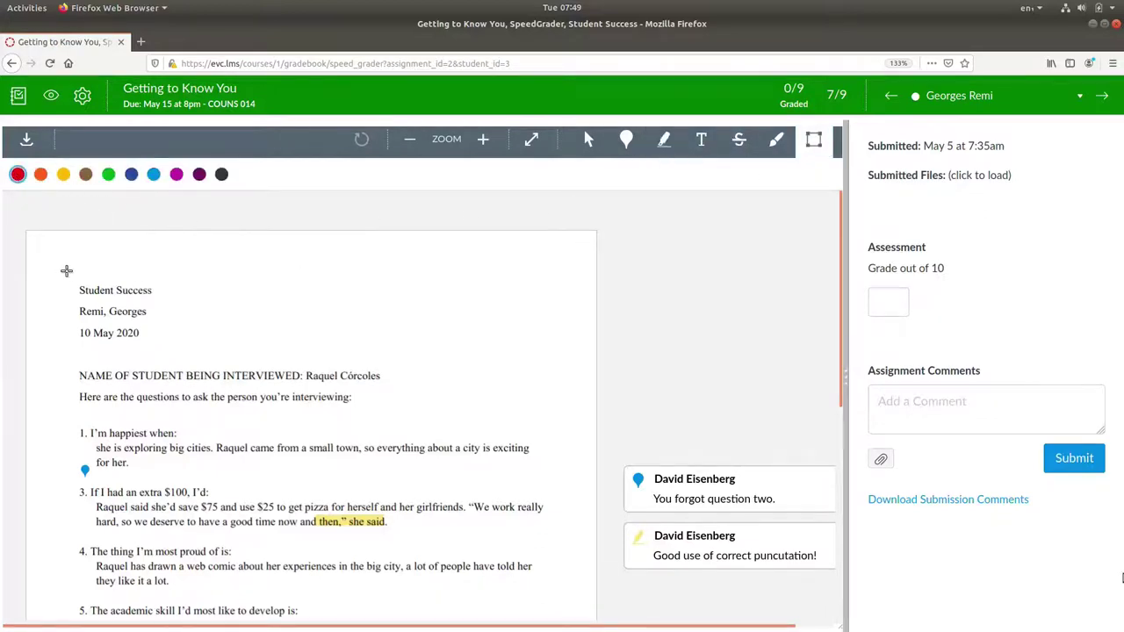
{"action": "left_click_drag", "start_coordinate": [66, 271], "coordinate": [175, 347]}
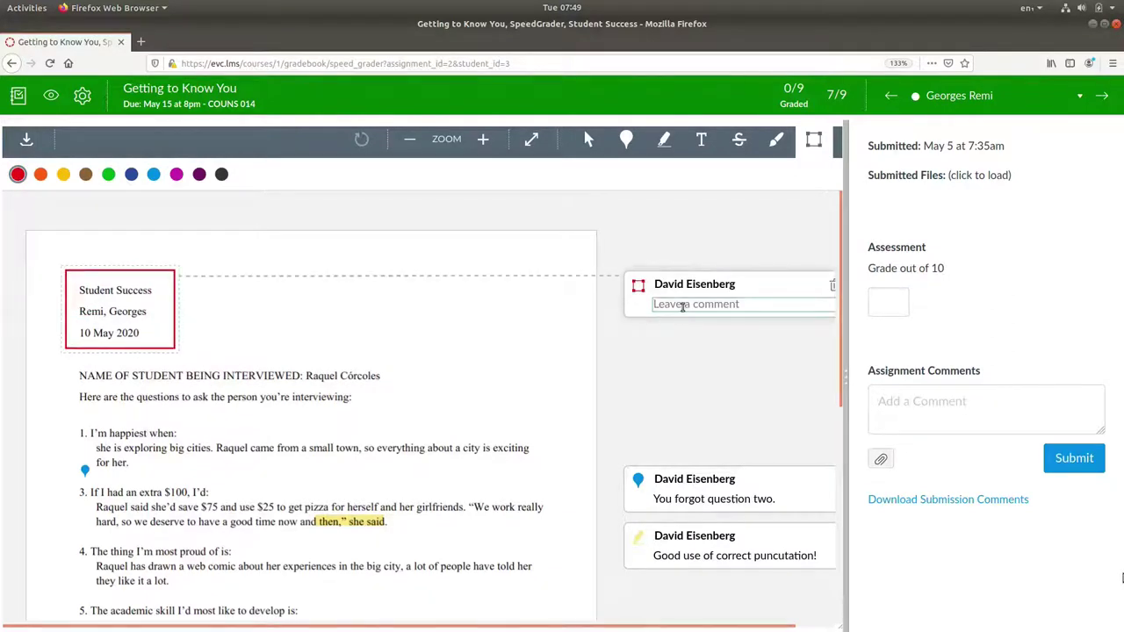
{"action": "type", "text": "This should probab"}
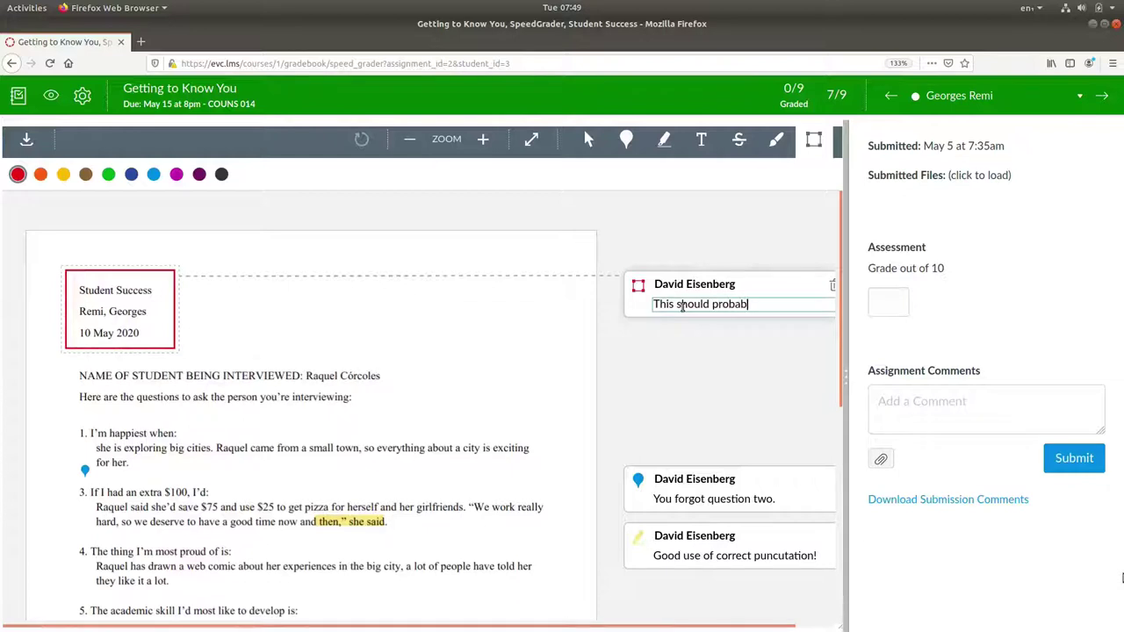
{"action": "type", "text": "ly be right-aligned."}
{"action": "left_click", "coordinate": [676, 228]}
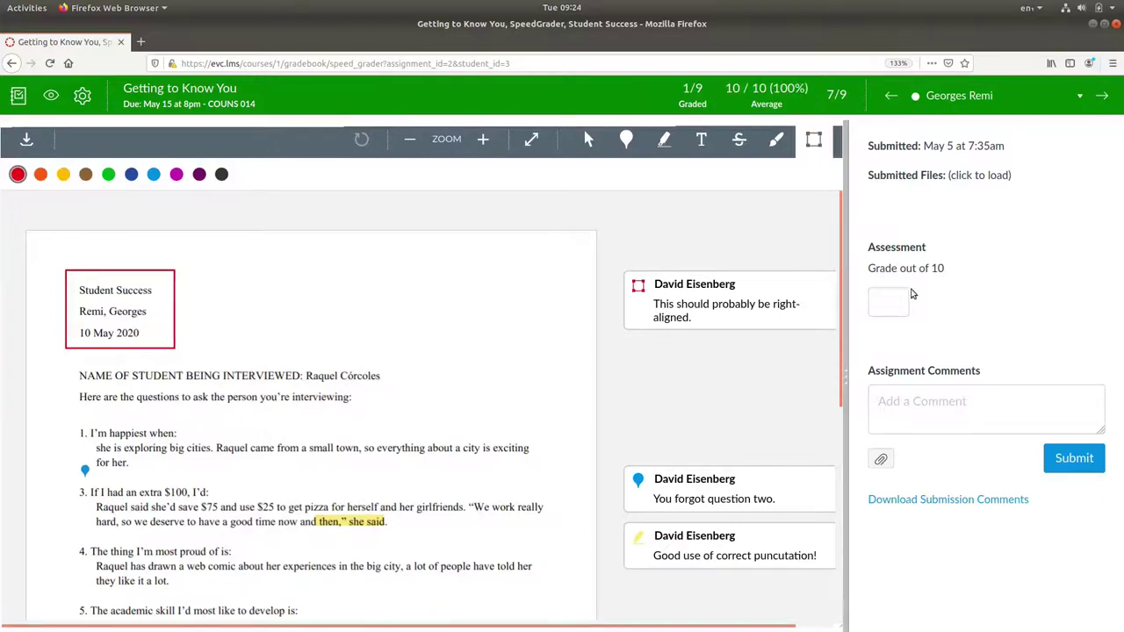
Step: Grade the submission 8.5 out of 10, then go to the COUNS 014 Gradebook
{"action": "left_click", "coordinate": [891, 297]}
{"action": "type", "text": "8.5"}
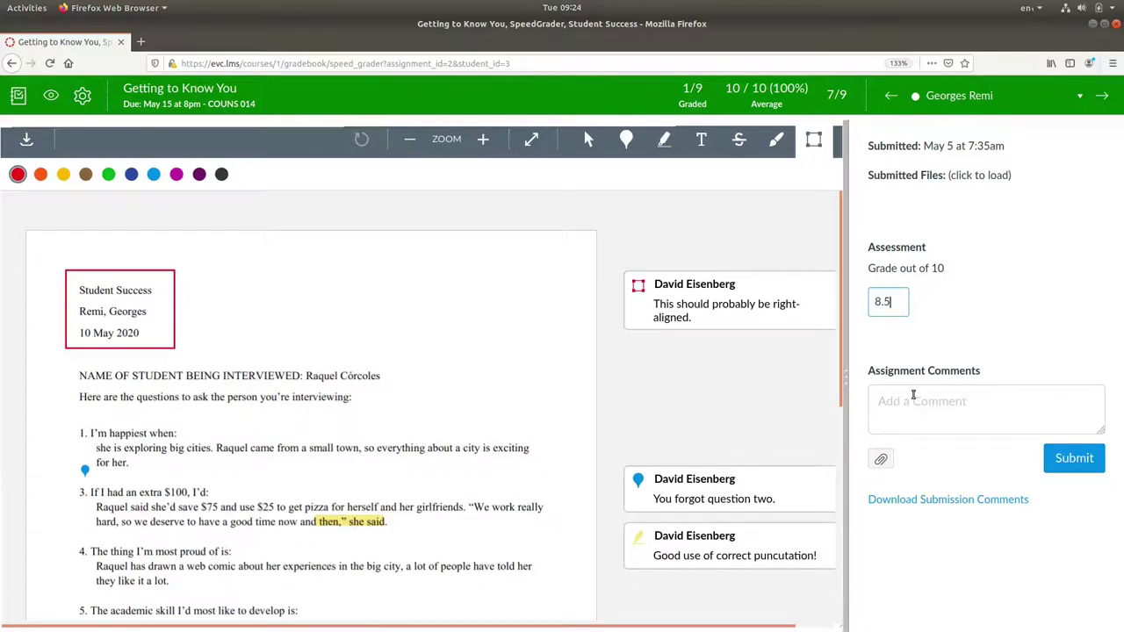
{"action": "left_click", "coordinate": [913, 395]}
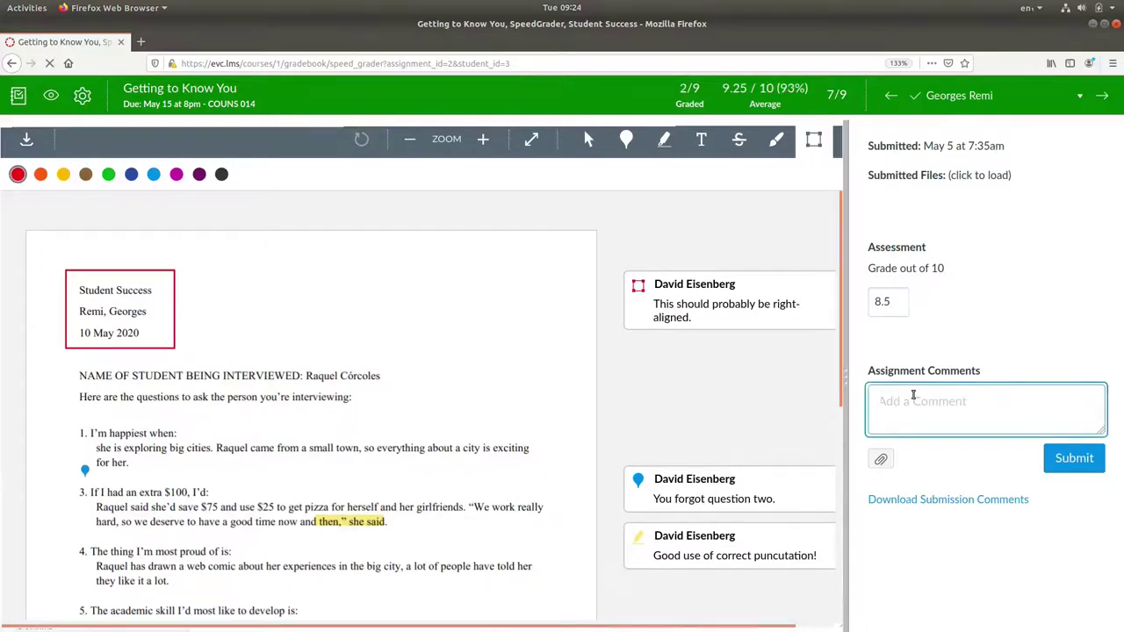
{"action": "left_click", "coordinate": [960, 330]}
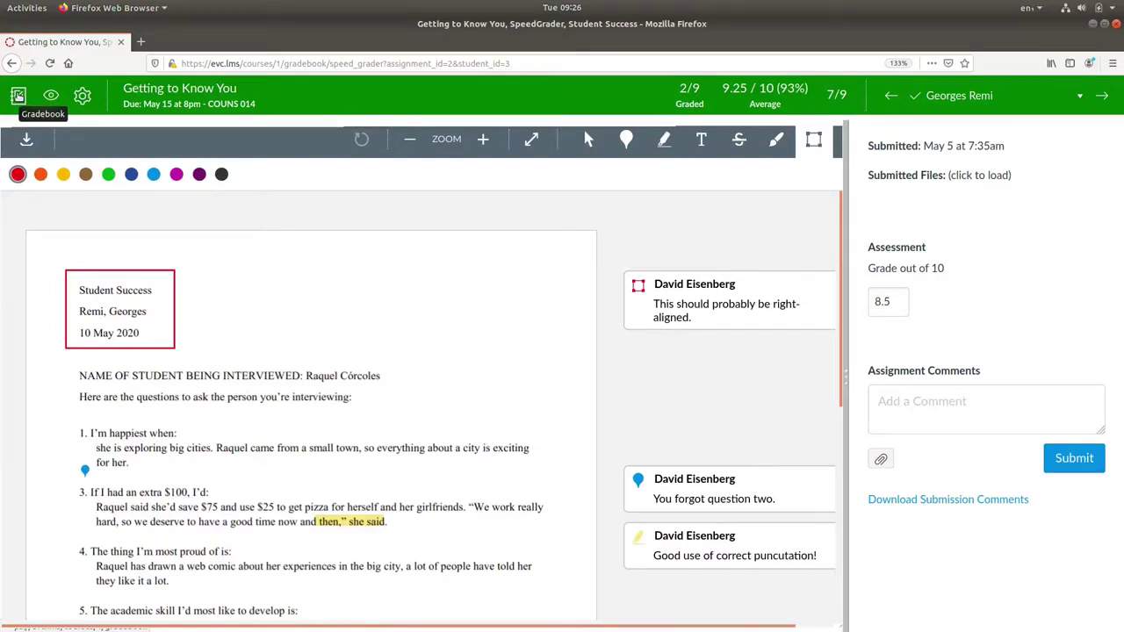
{"action": "left_click", "coordinate": [18, 96]}
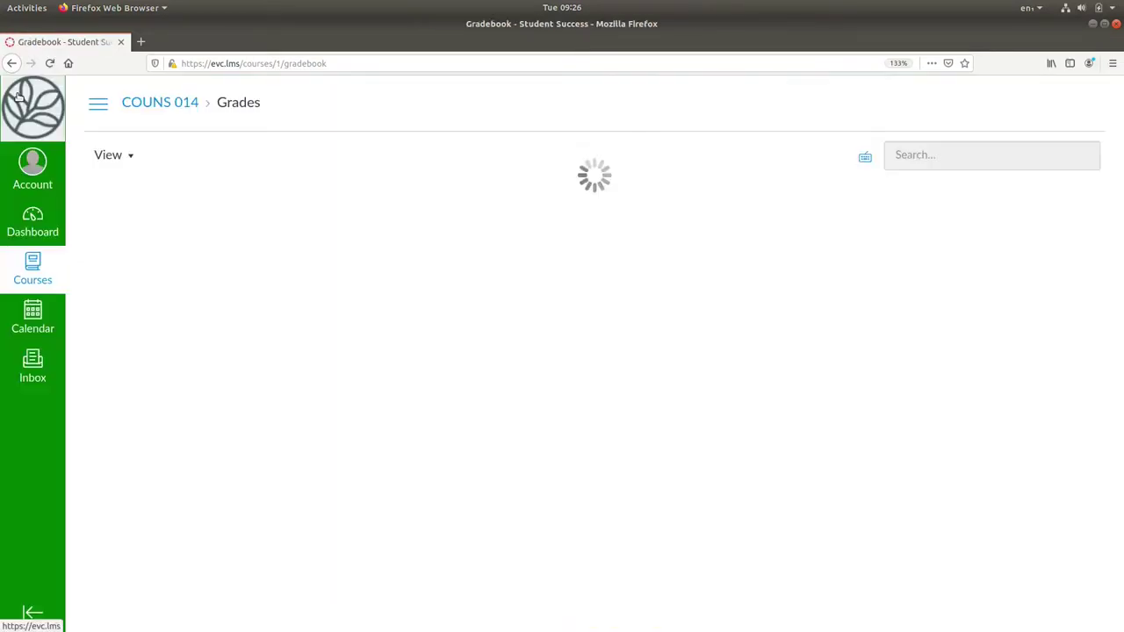